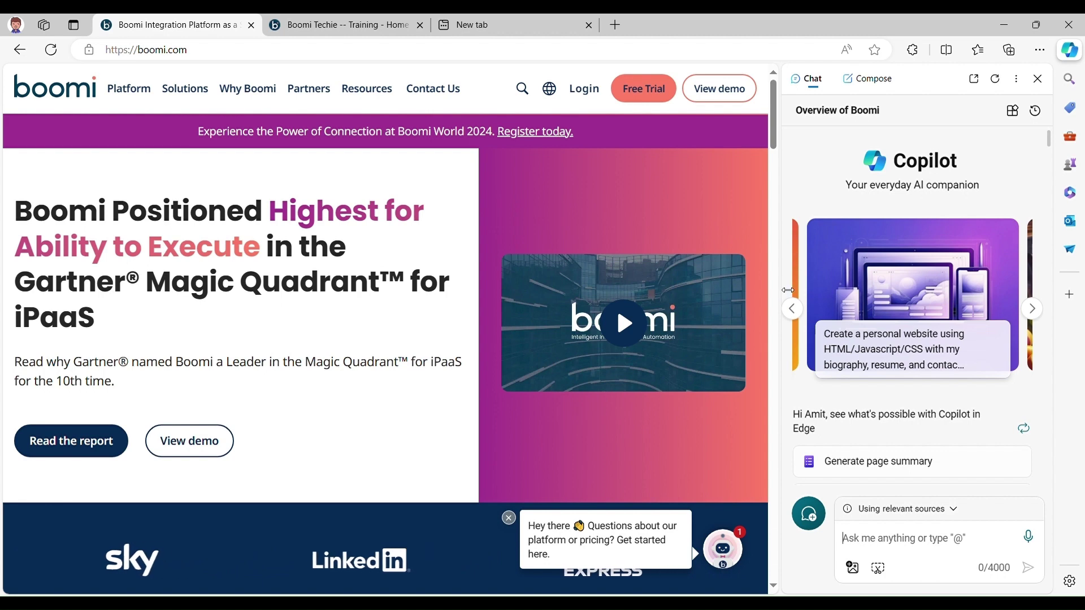
Widen the Copilot sidebar across most of the window to show the 'what is boomi' answer
{"action": "left_click_drag", "start_coordinate": [448, 291], "coordinate": [246, 290]}
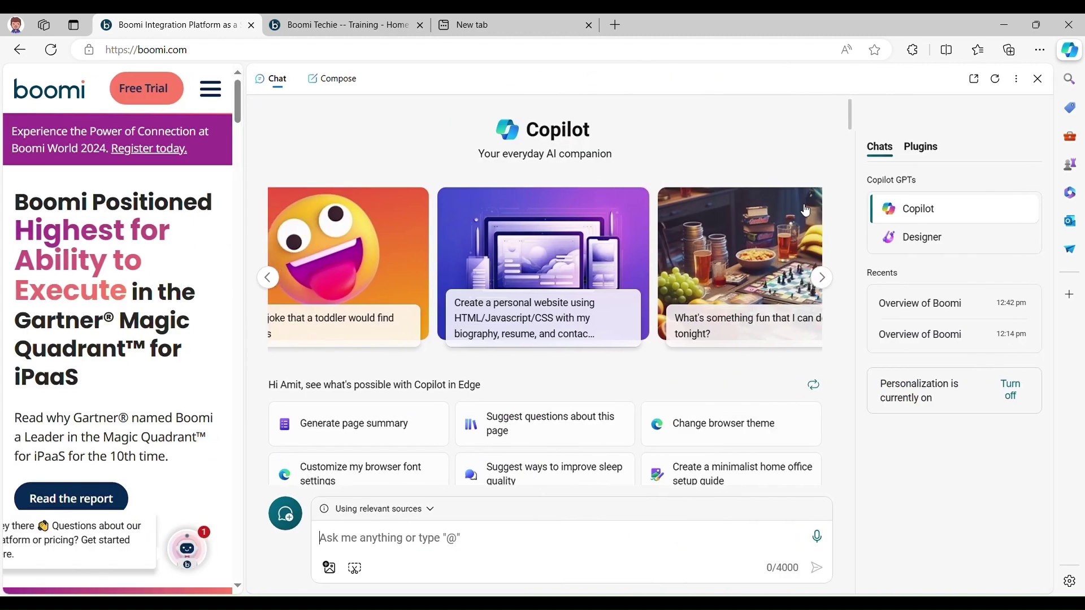
{"action": "left_click_drag", "start_coordinate": [850, 112], "coordinate": [850, 171]}
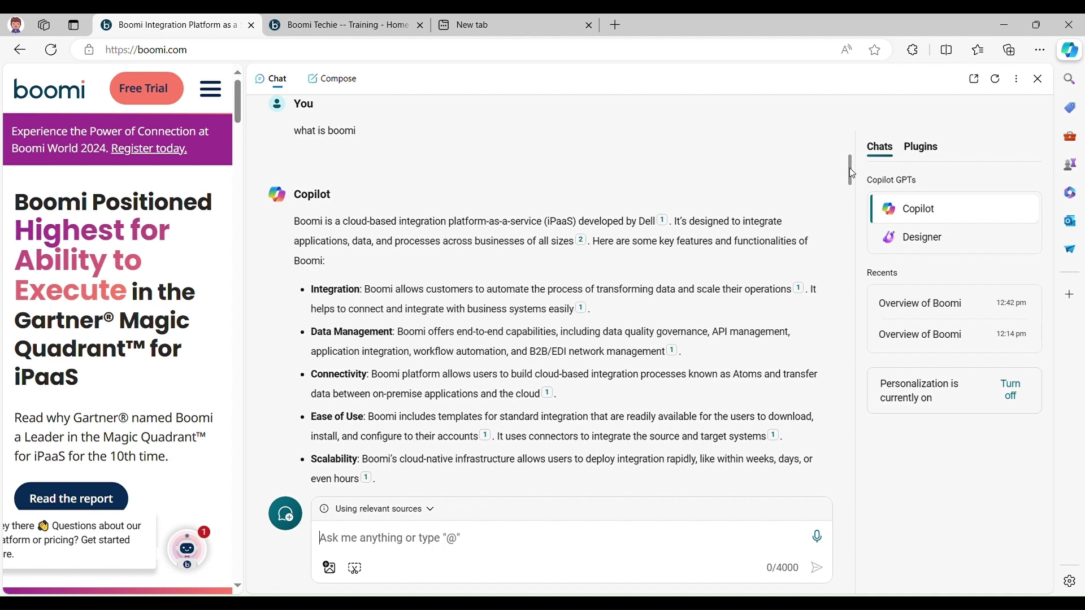
{"action": "left_click_drag", "start_coordinate": [851, 171], "coordinate": [848, 219]}
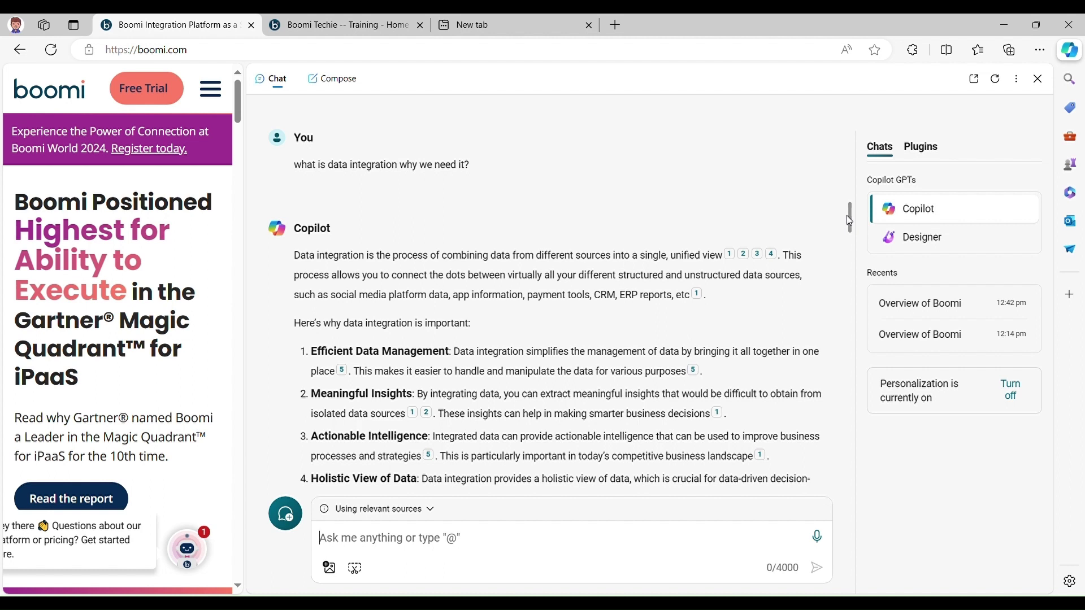
{"action": "left_click_drag", "start_coordinate": [849, 219], "coordinate": [849, 239]}
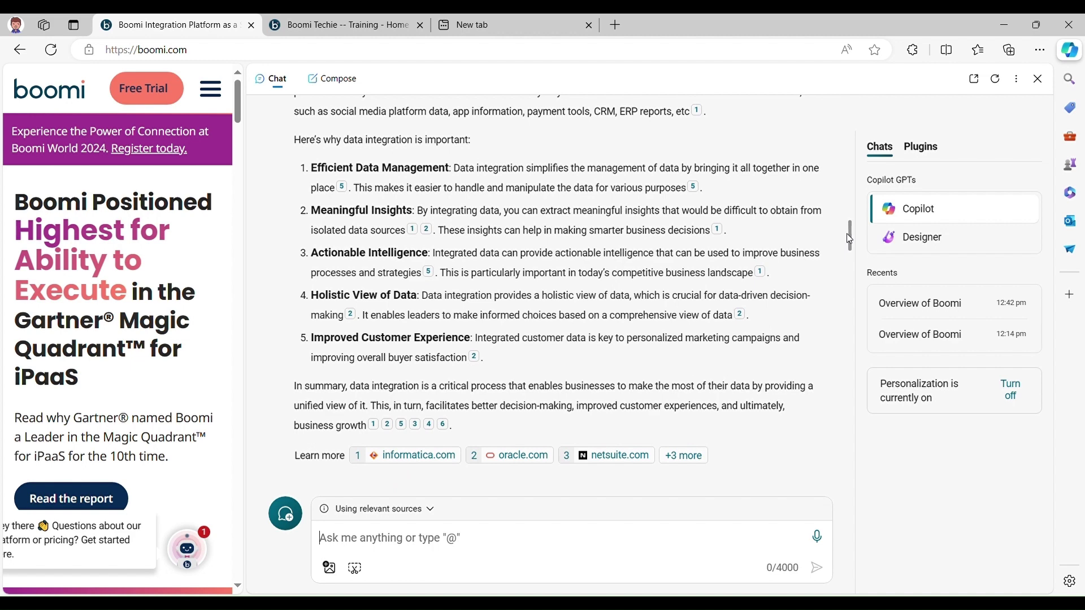
{"action": "left_click_drag", "start_coordinate": [848, 231], "coordinate": [849, 272]}
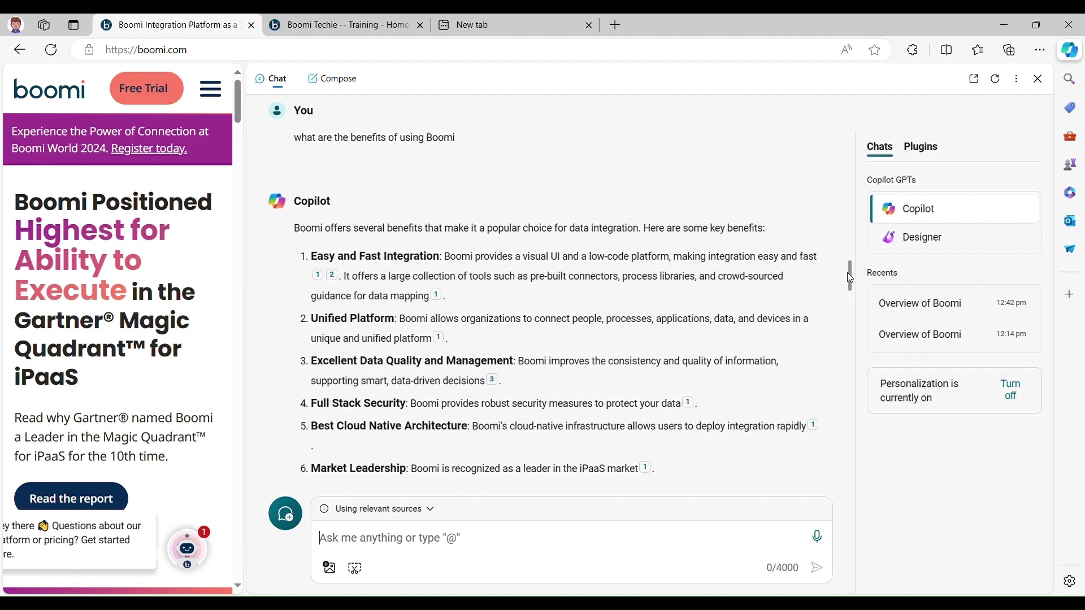
{"action": "left_click_drag", "start_coordinate": [849, 276], "coordinate": [849, 329]}
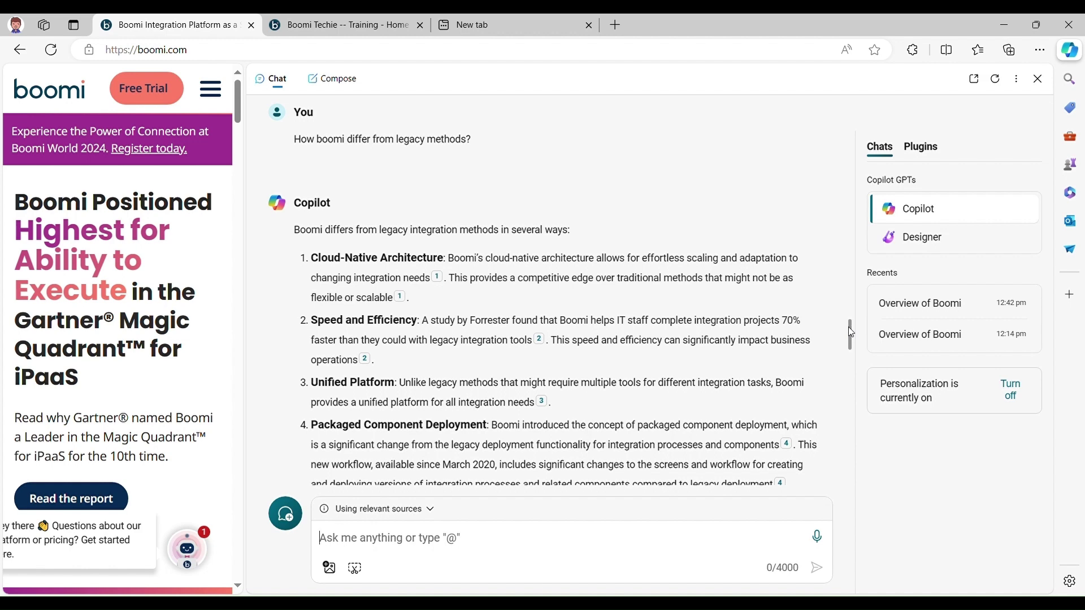
{"action": "left_click_drag", "start_coordinate": [851, 323], "coordinate": [850, 391]}
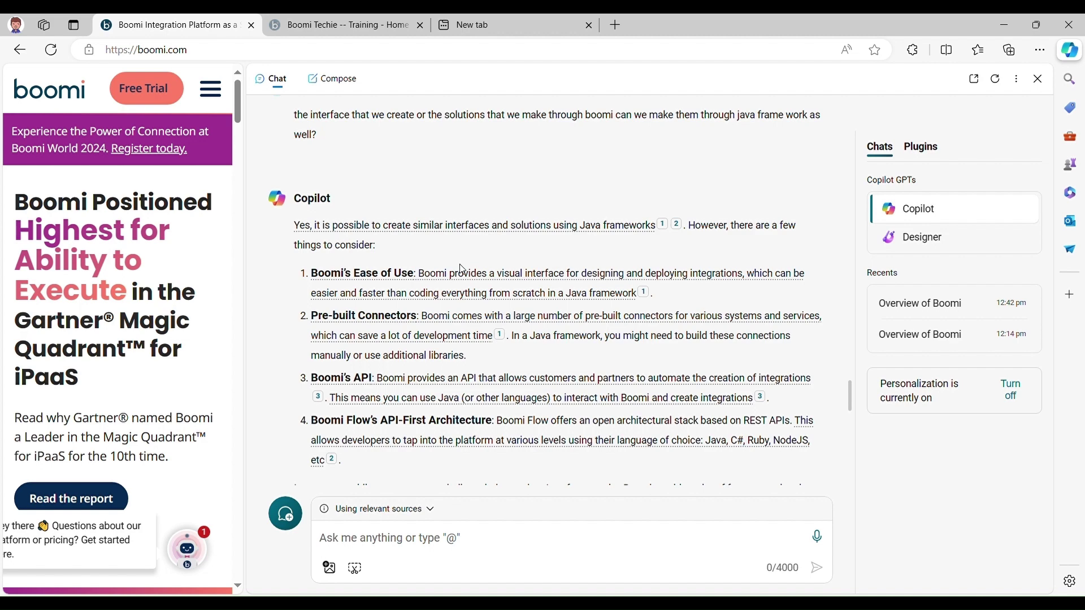
{"action": "left_click_drag", "start_coordinate": [850, 395], "coordinate": [850, 441]}
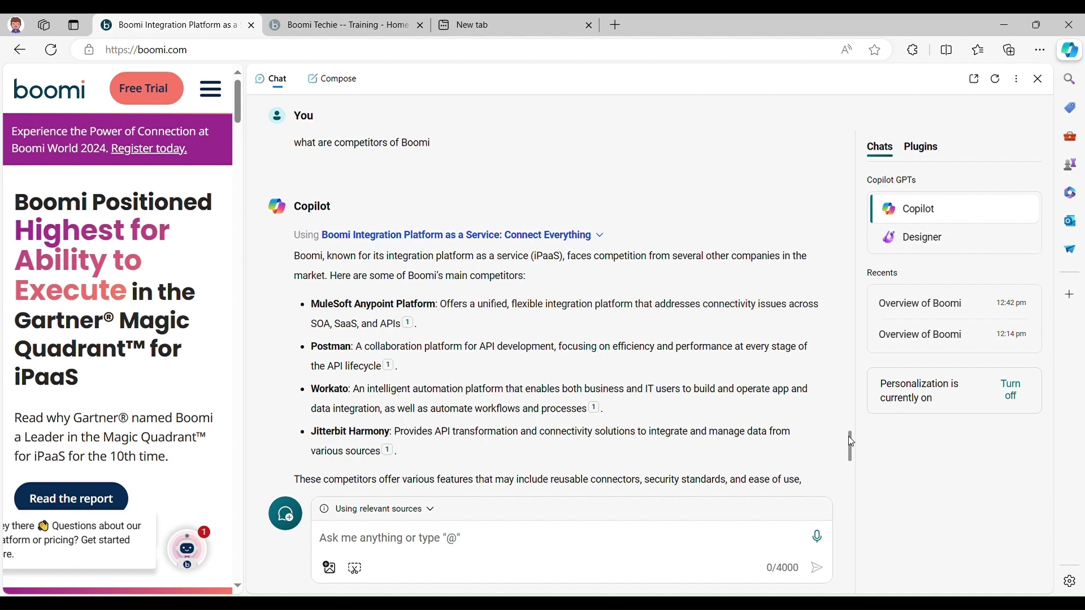
{"action": "left_click_drag", "start_coordinate": [851, 441], "coordinate": [851, 446]}
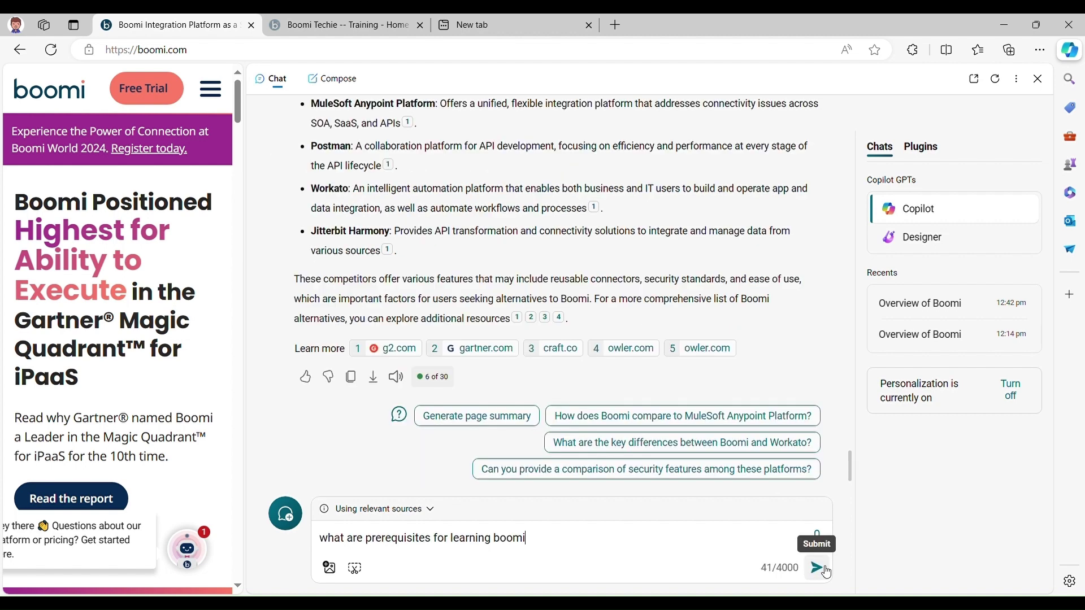
Send Copilot the question about what to know before diving into Boomi
{"action": "left_click", "coordinate": [819, 568]}
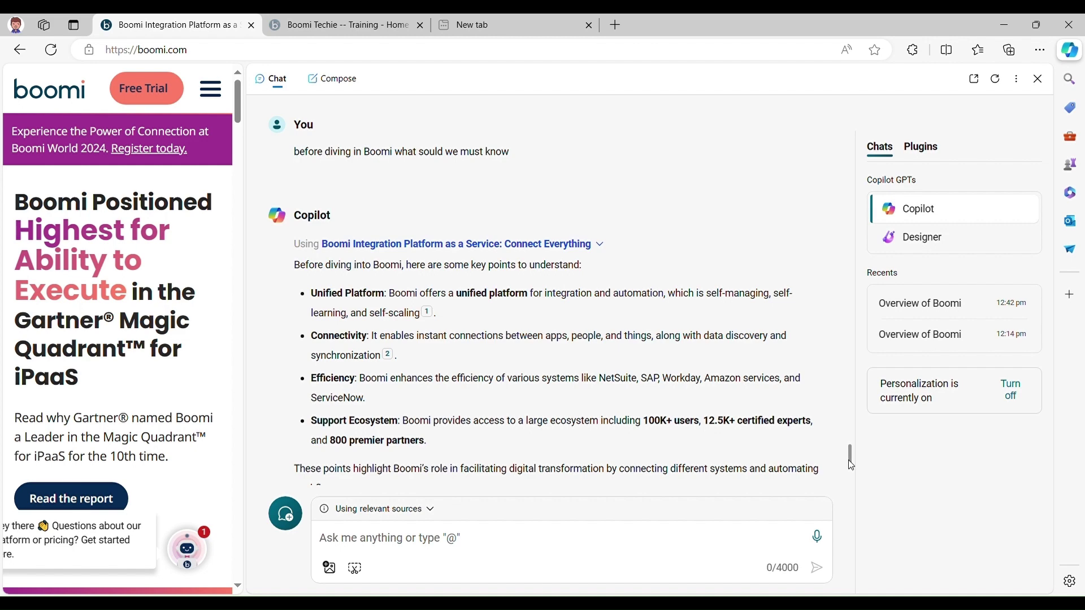
Narrow Copilot beside boomi.com, switch to the Boomi Techie Training tab, and address its sign-in prompt
{"action": "left_click_drag", "start_coordinate": [851, 461], "coordinate": [776, 340]}
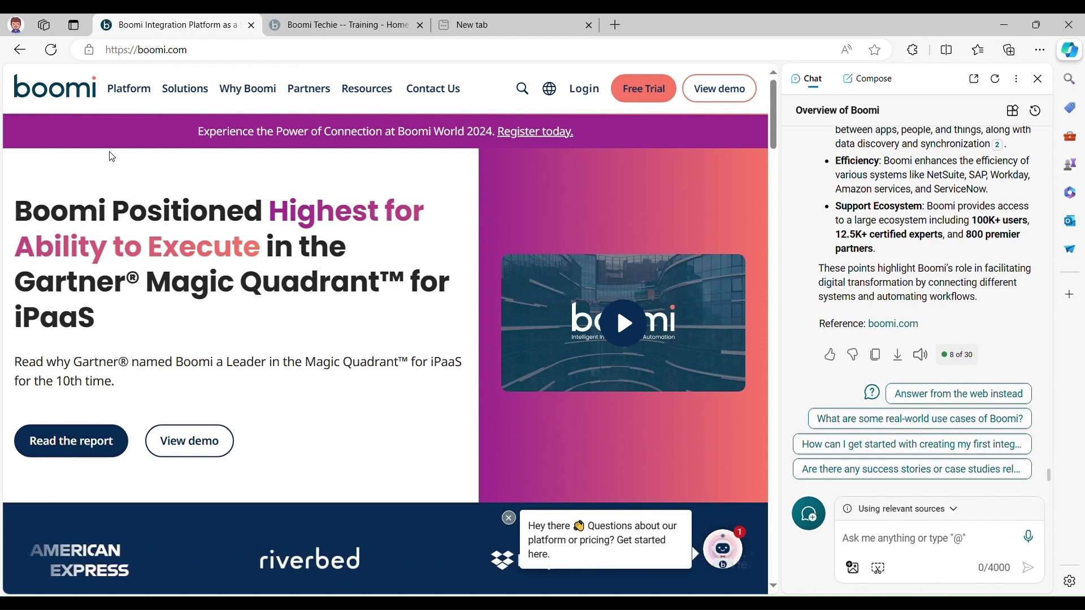
{"action": "mouse_move", "coordinate": [128, 89]}
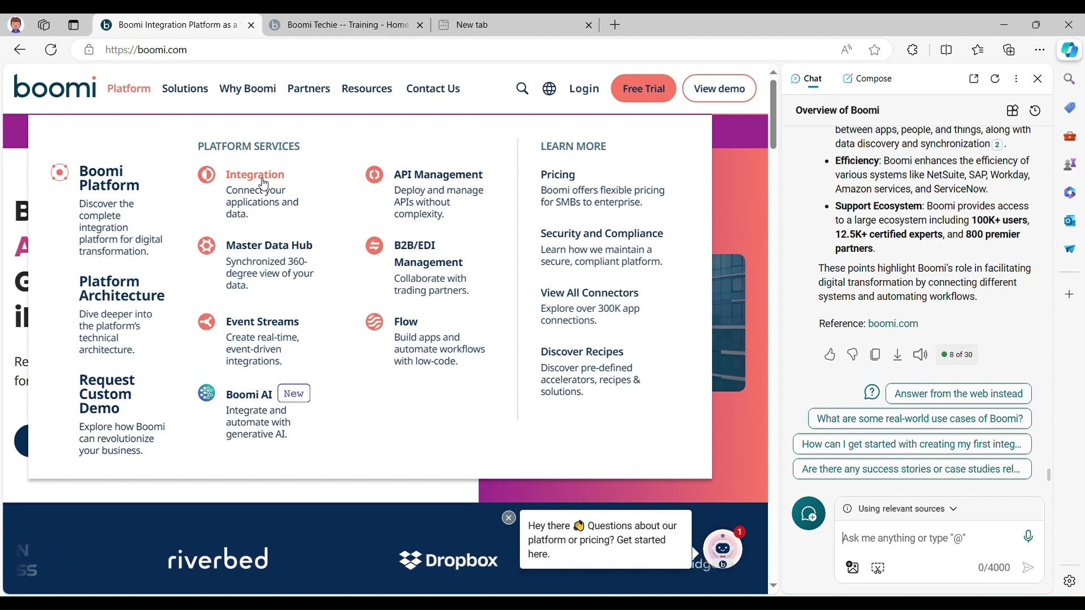
{"action": "key", "text": "ctrl+Tab"}
{"action": "left_click", "coordinate": [464, 184]}
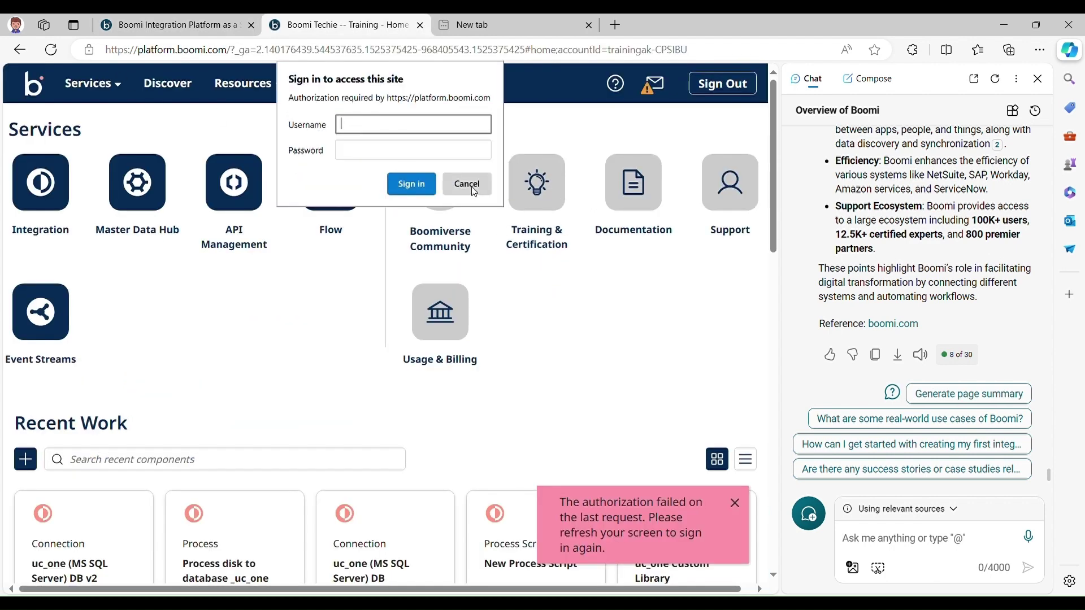
Cancel the Boomi sign-in dialog and open the Services dropdown listing Integration and Flow
{"action": "left_click", "coordinate": [466, 184]}
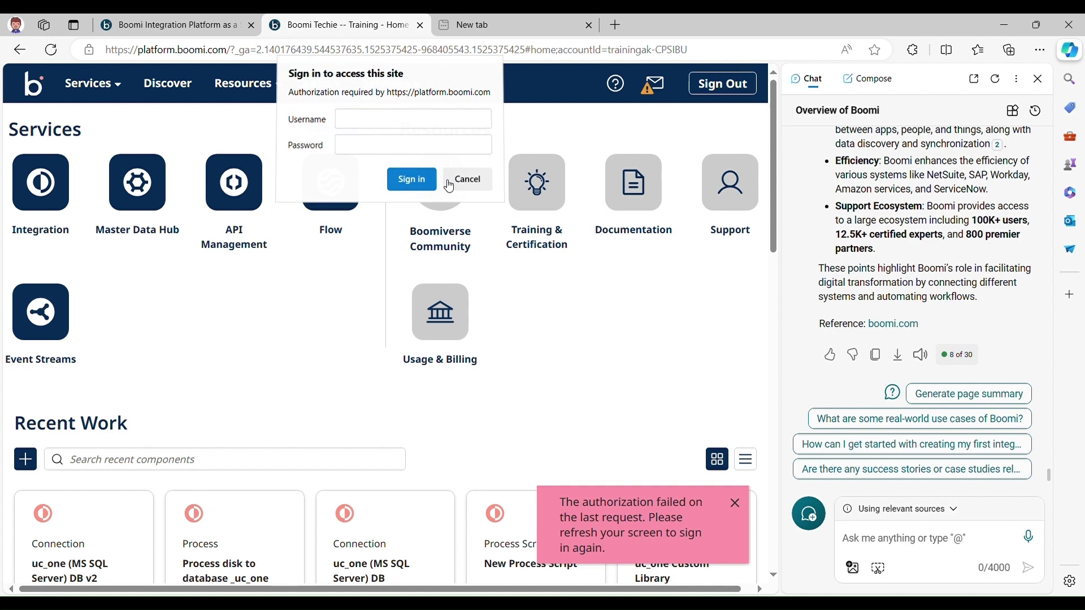
{"action": "left_click", "coordinate": [113, 89]}
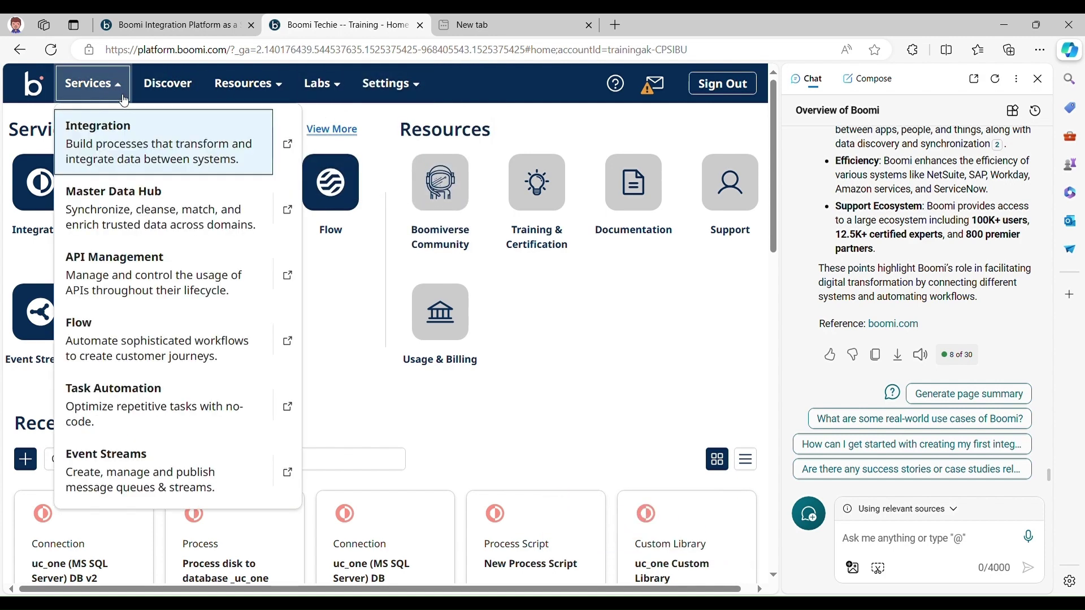